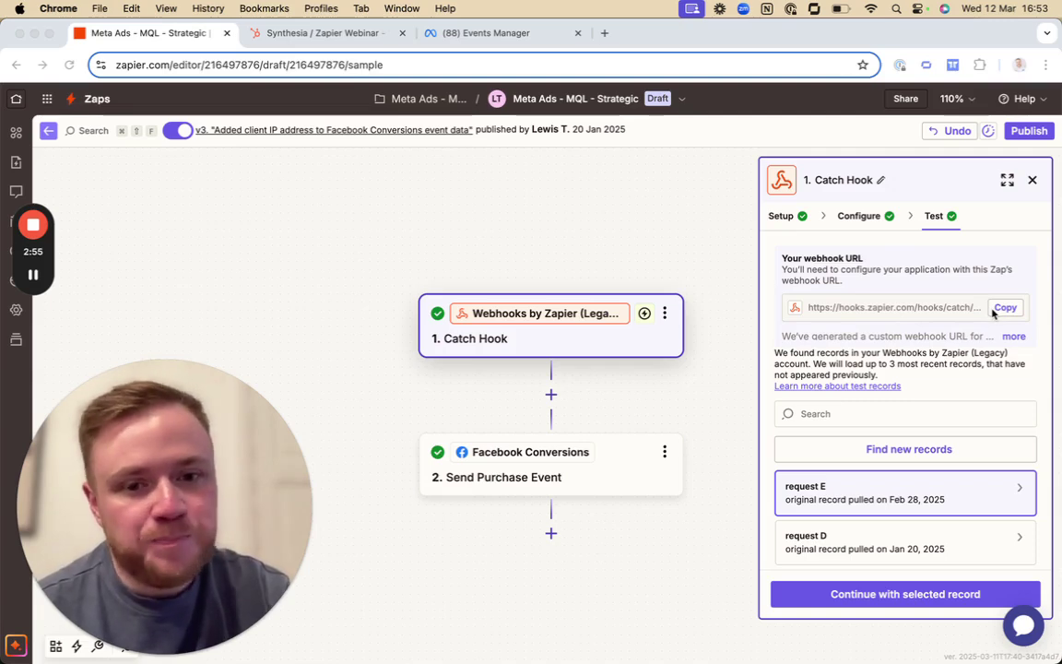
{"action": "left_click", "coordinate": [603, 473]}
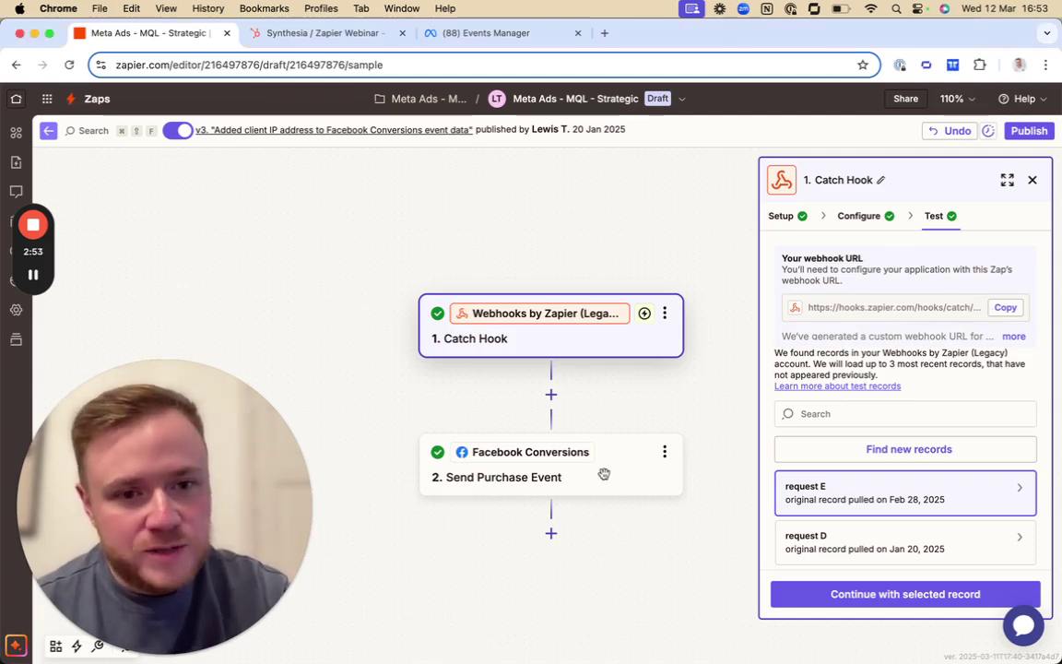
Review the Send Purchase Event configuration: Catch Hook customer-field mappings down to Value 25 and Currency USD.
{"action": "left_click", "coordinate": [604, 473]}
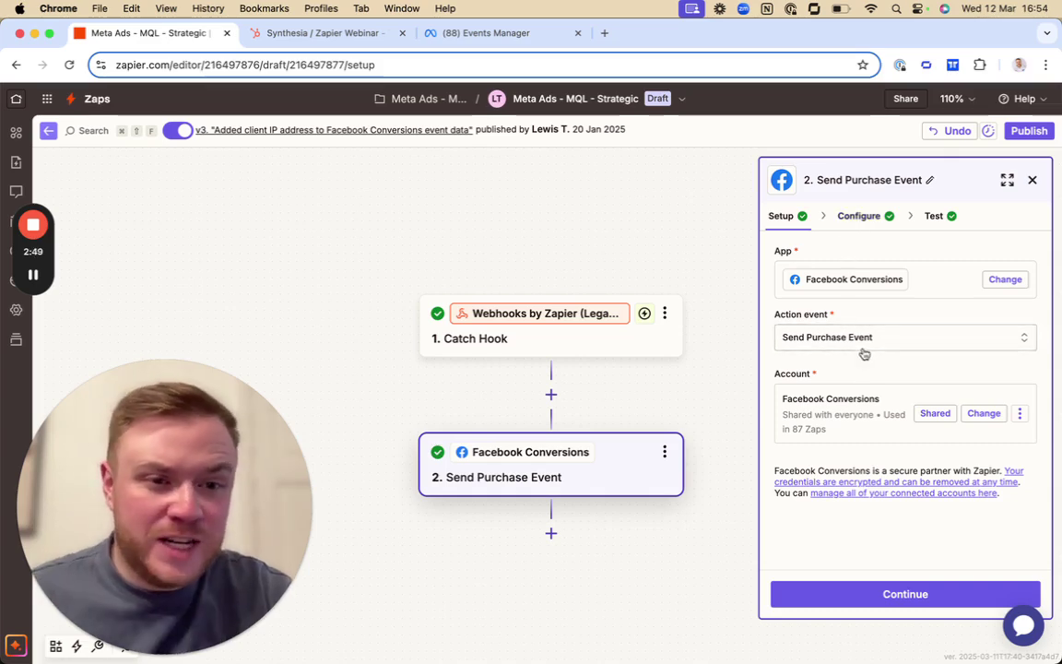
{"action": "left_click", "coordinate": [861, 218]}
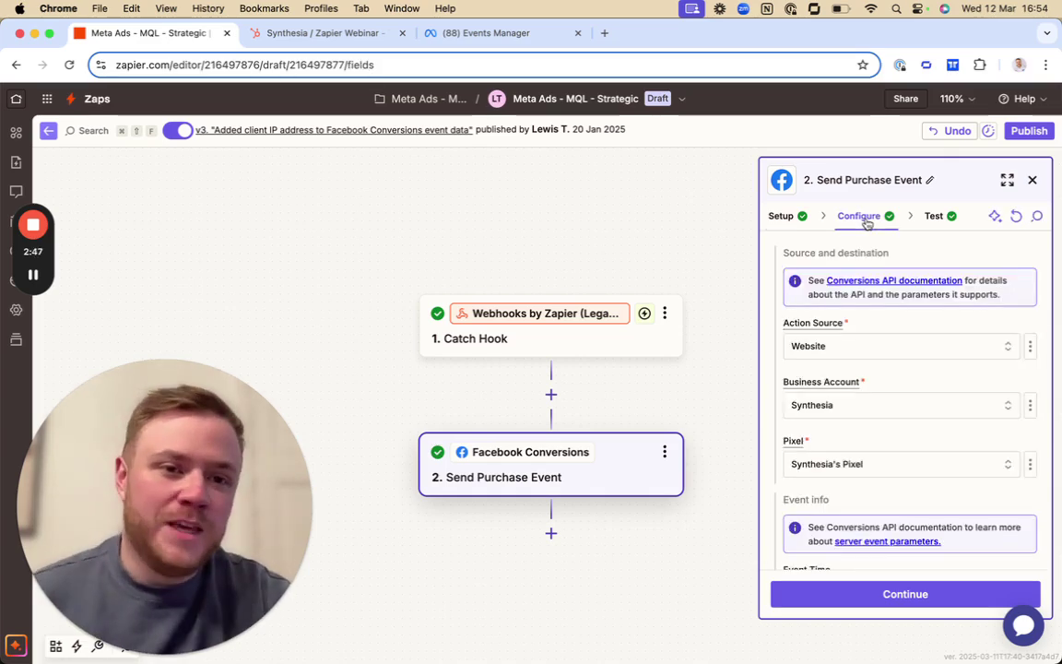
{"action": "scroll", "coordinate": [921, 321], "scroll_direction": "down", "scroll_amount": 1}
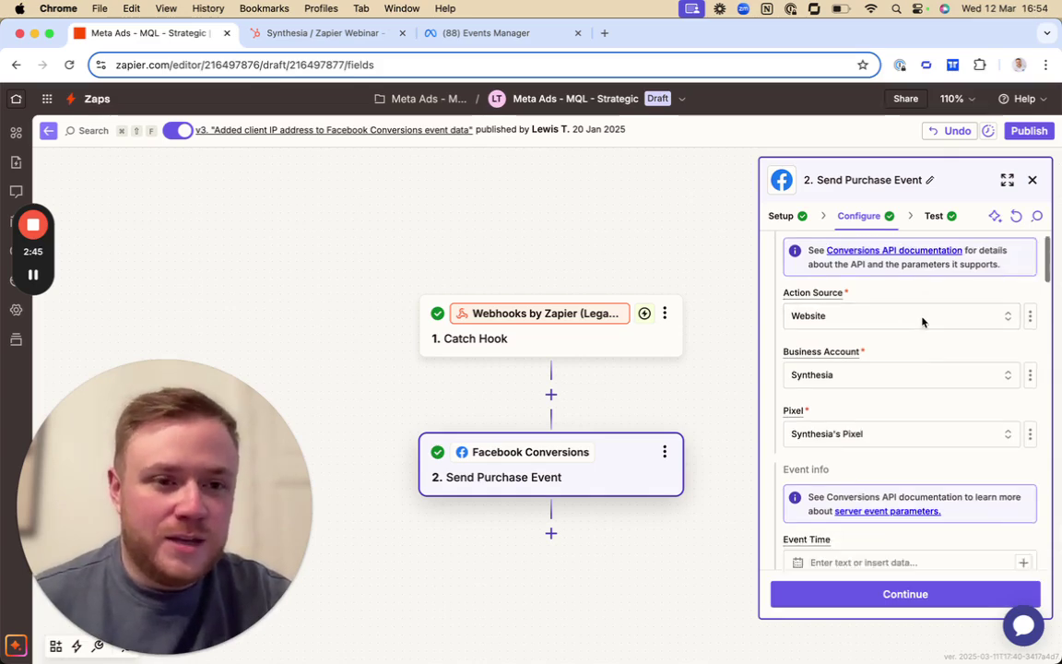
{"action": "scroll", "coordinate": [921, 321], "scroll_direction": "down", "scroll_amount": 8}
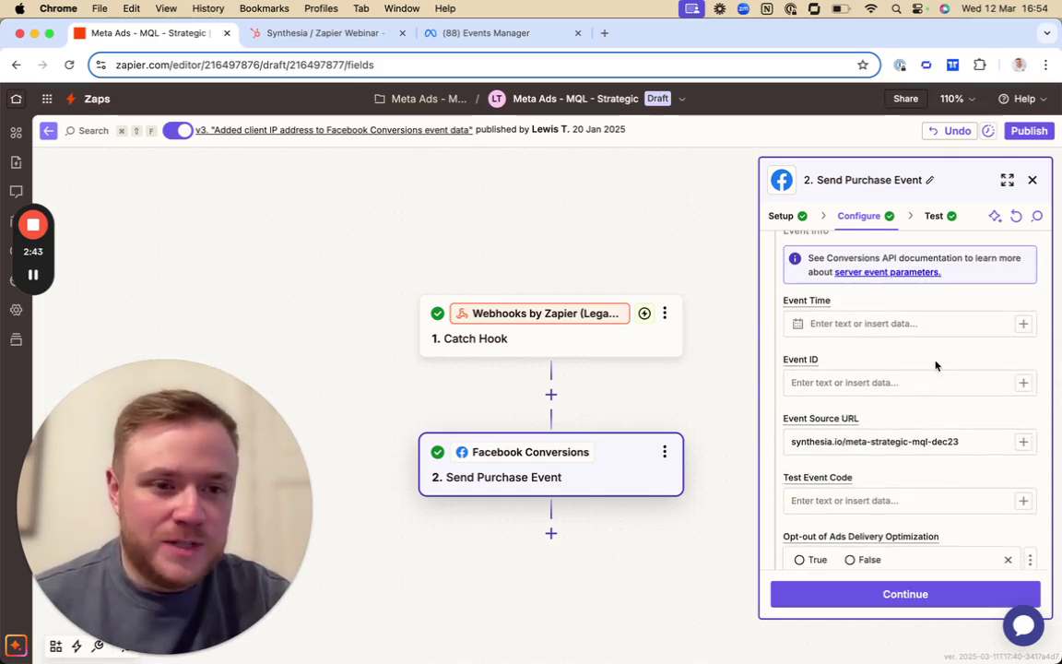
{"action": "scroll", "coordinate": [926, 355], "scroll_direction": "down", "scroll_amount": 3}
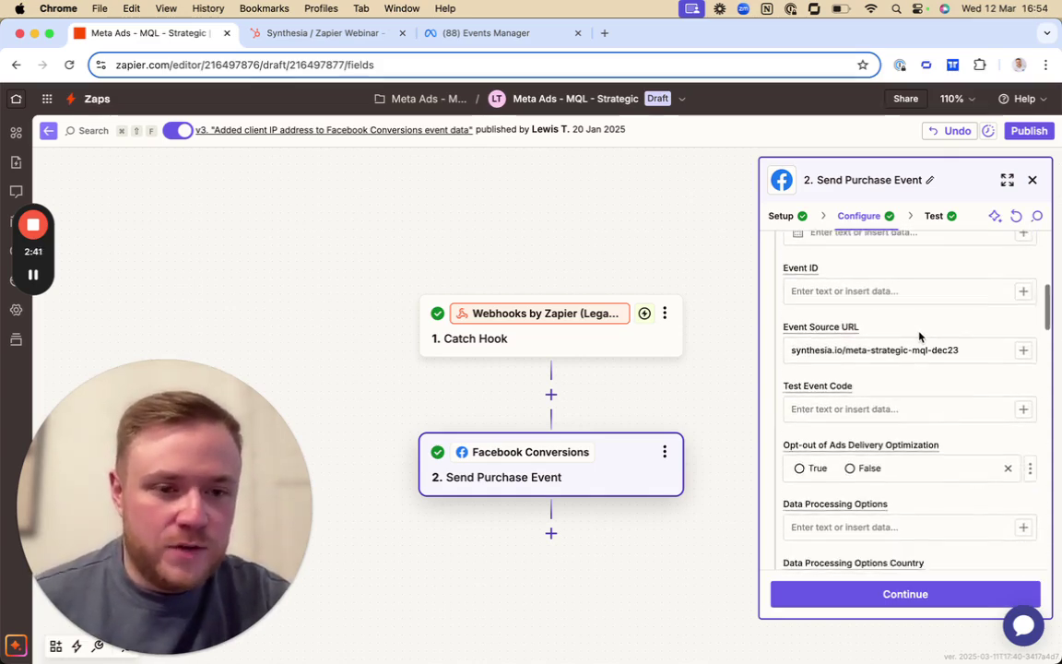
{"action": "scroll", "coordinate": [919, 336], "scroll_direction": "down", "scroll_amount": 1}
{"action": "scroll", "coordinate": [919, 322], "scroll_direction": "up", "scroll_amount": 3}
{"action": "scroll", "coordinate": [917, 295], "scroll_direction": "down", "scroll_amount": 1}
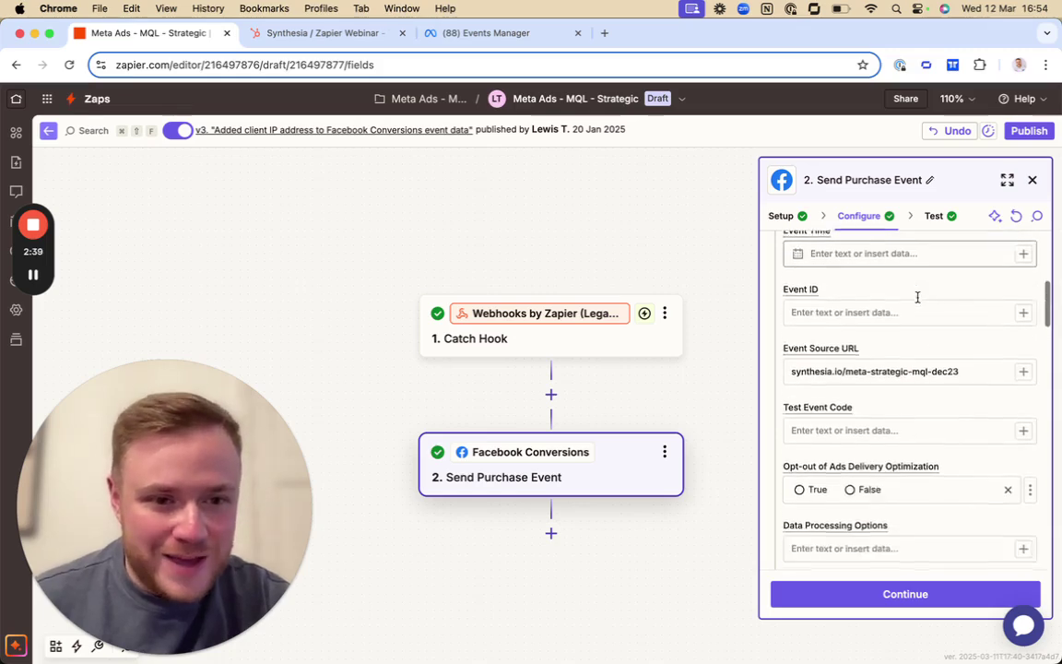
{"action": "scroll", "coordinate": [917, 297], "scroll_direction": "down", "scroll_amount": 18}
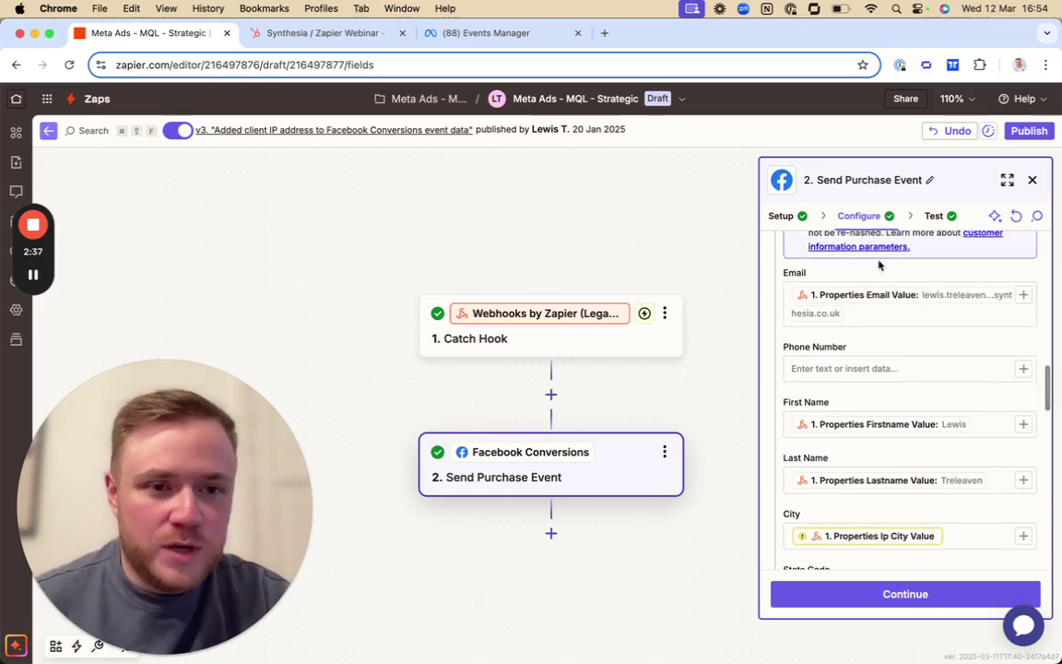
{"action": "scroll", "coordinate": [981, 369], "scroll_direction": "up", "scroll_amount": 3}
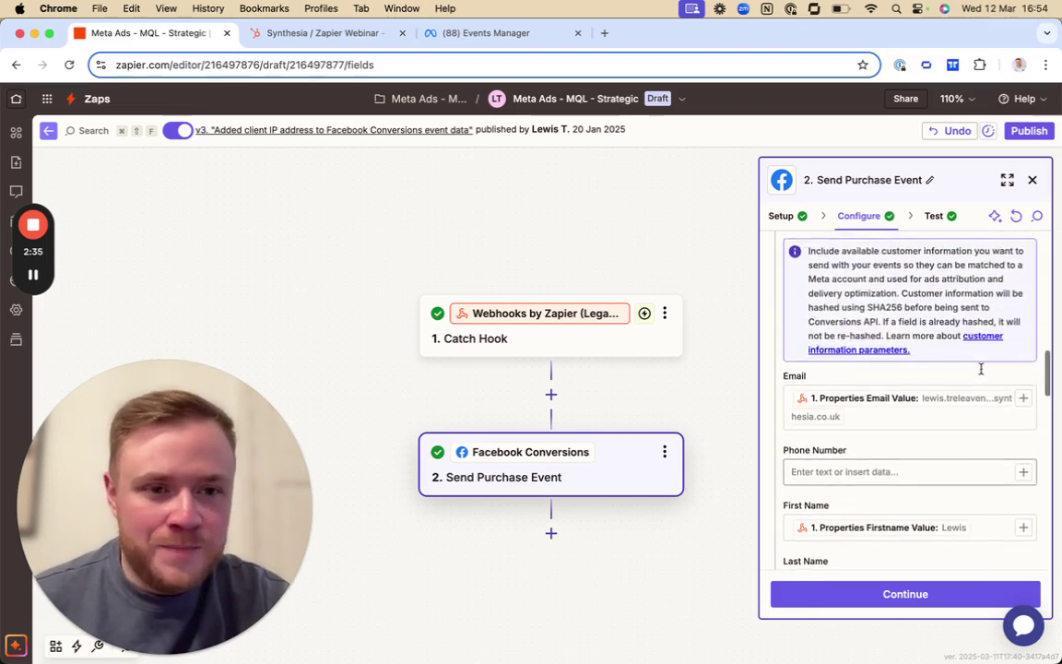
{"action": "scroll", "coordinate": [980, 369], "scroll_direction": "up", "scroll_amount": 2}
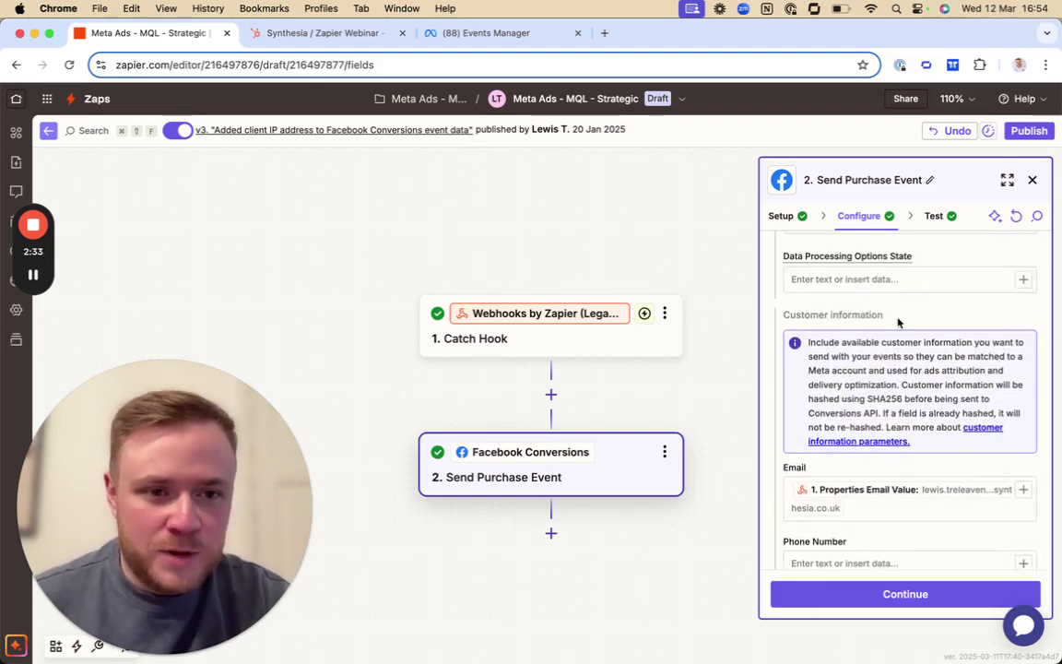
{"action": "scroll", "coordinate": [943, 323], "scroll_direction": "down", "scroll_amount": 4}
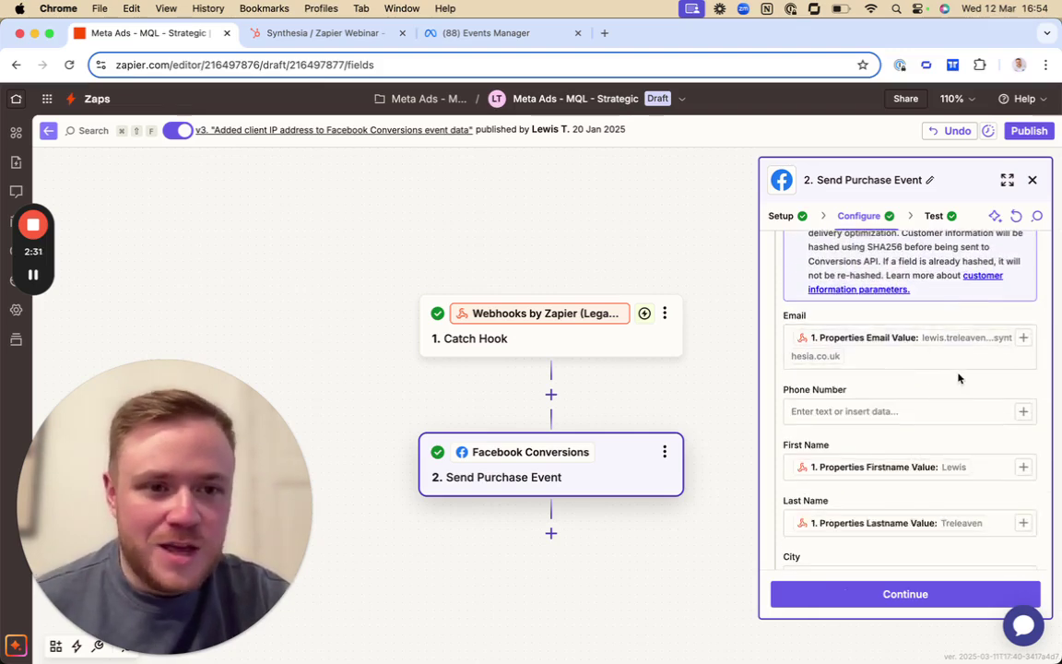
{"action": "scroll", "coordinate": [900, 310], "scroll_direction": "down", "scroll_amount": 2}
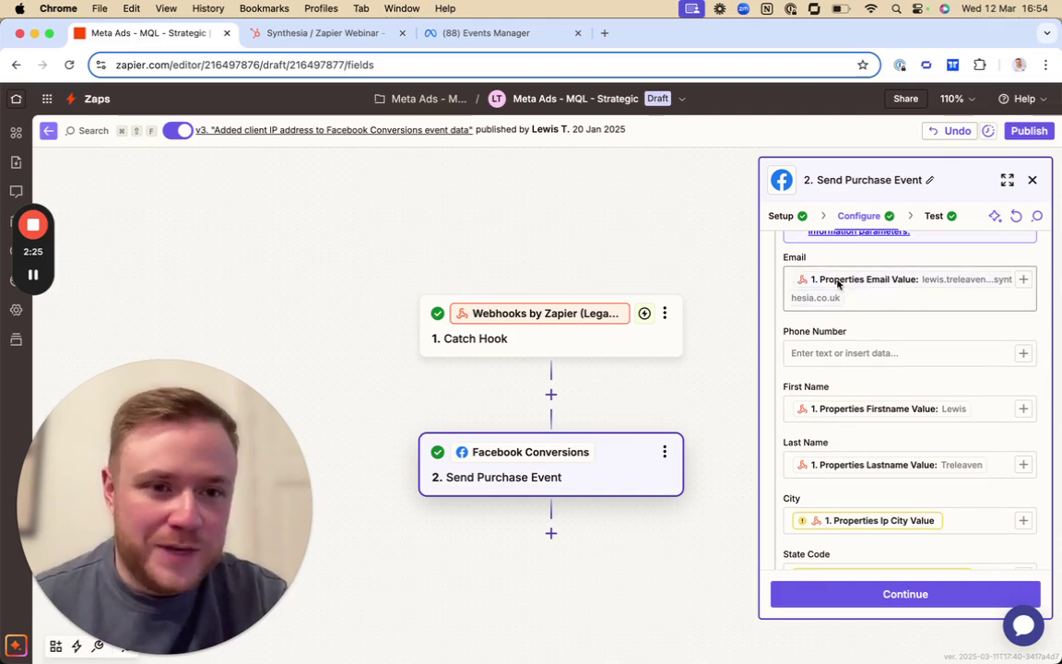
{"action": "scroll", "coordinate": [908, 296], "scroll_direction": "down", "scroll_amount": 3}
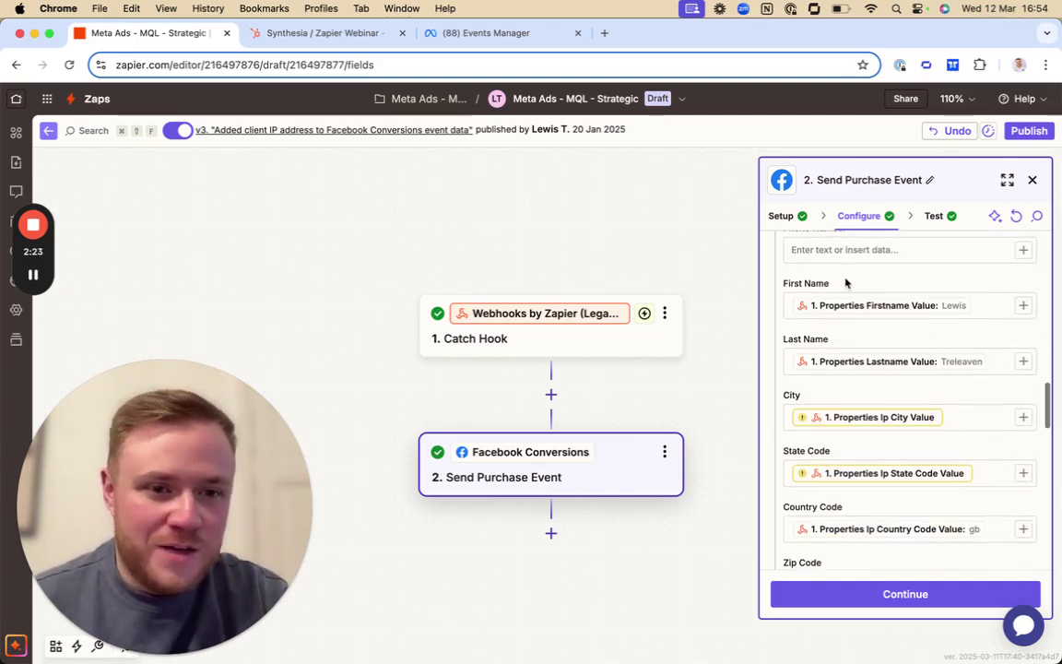
{"action": "scroll", "coordinate": [882, 394], "scroll_direction": "down", "scroll_amount": 1}
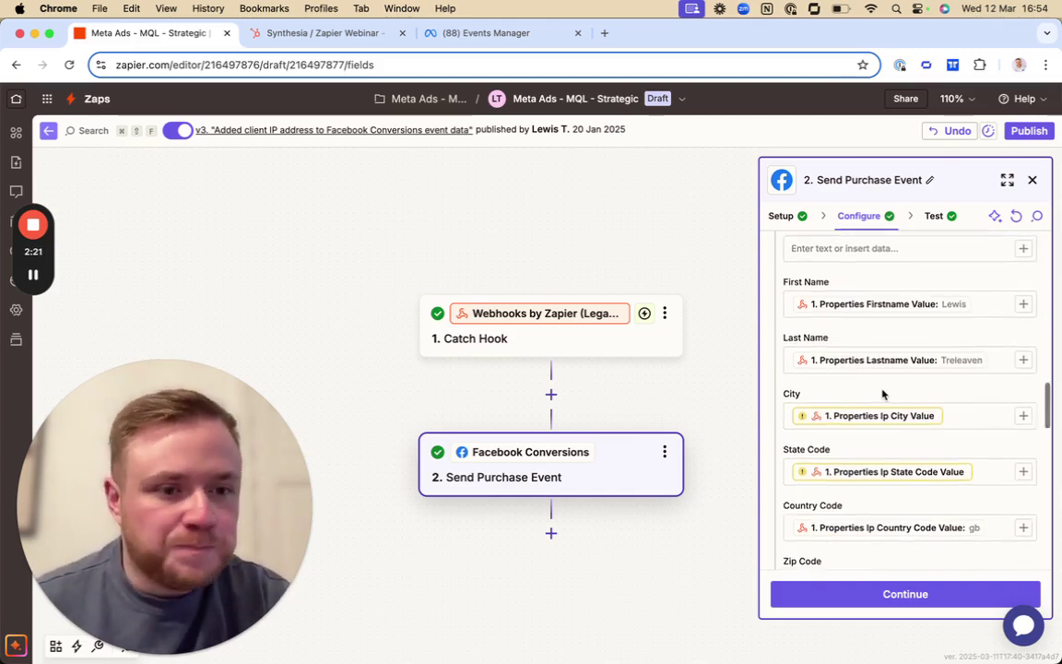
{"action": "scroll", "coordinate": [882, 394], "scroll_direction": "down", "scroll_amount": 15}
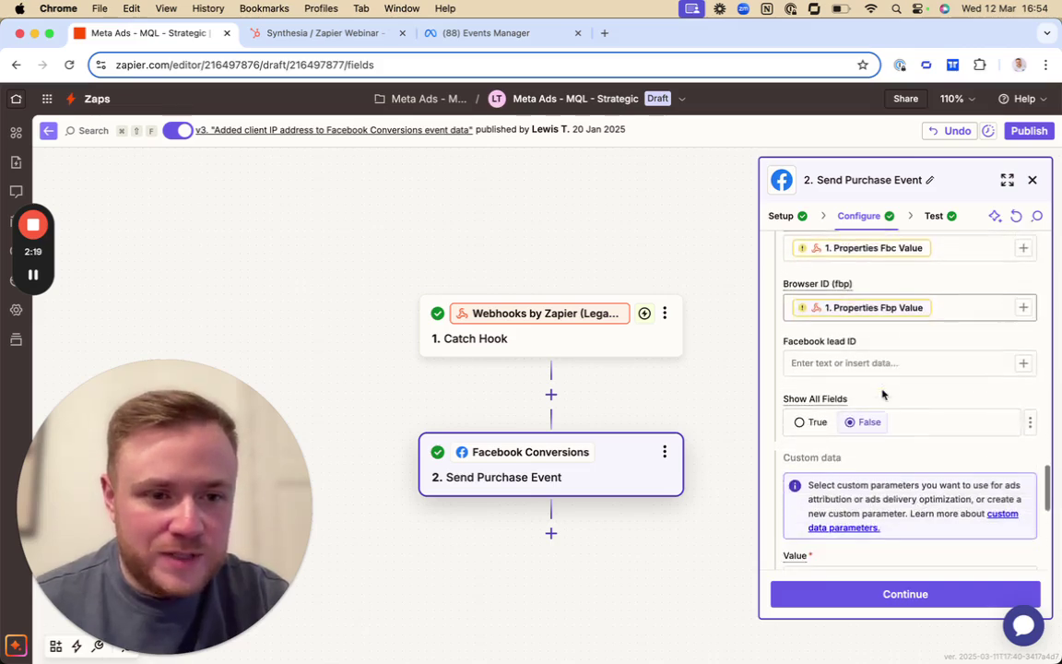
{"action": "scroll", "coordinate": [882, 395], "scroll_direction": "down", "scroll_amount": 4}
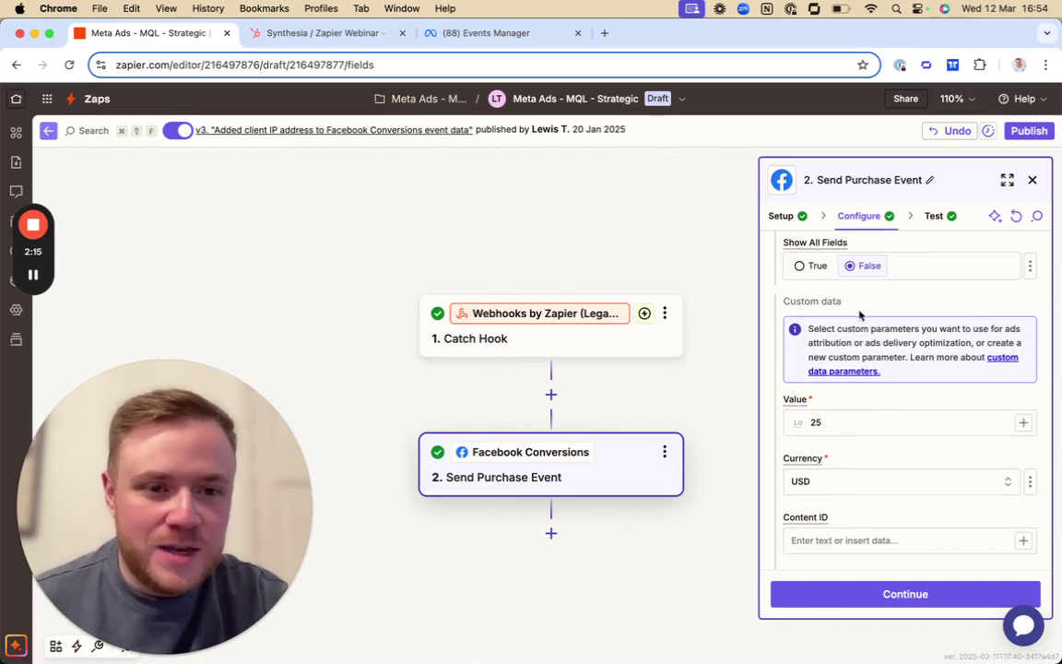
{"action": "scroll", "coordinate": [893, 415], "scroll_direction": "down", "scroll_amount": 3}
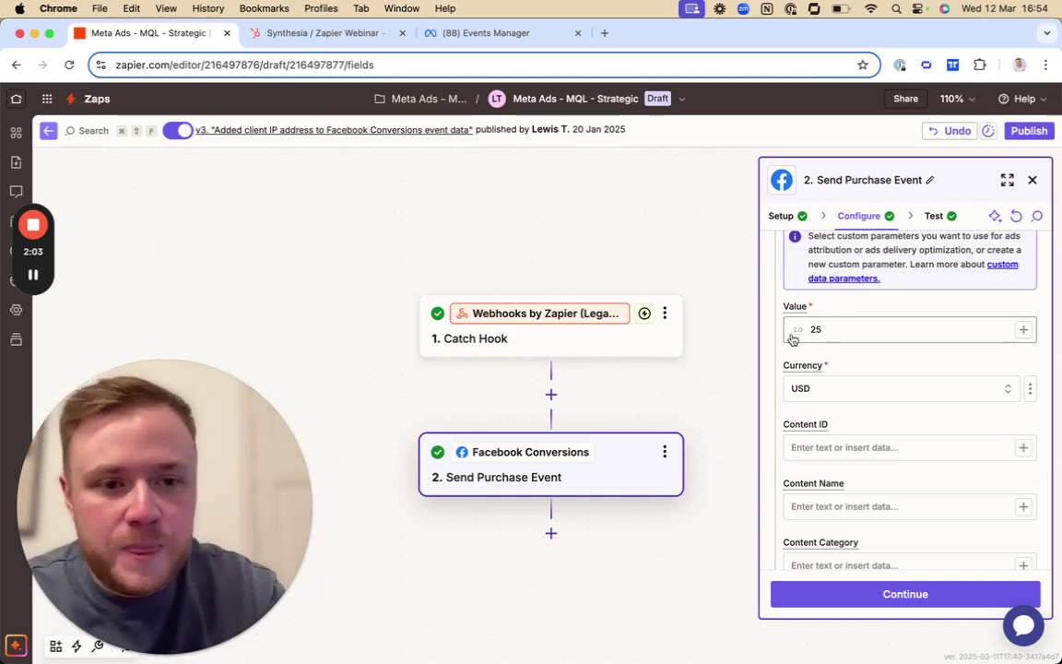
{"action": "scroll", "coordinate": [916, 416], "scroll_direction": "down", "scroll_amount": 2}
{"action": "scroll", "coordinate": [926, 399], "scroll_direction": "up", "scroll_amount": 3}
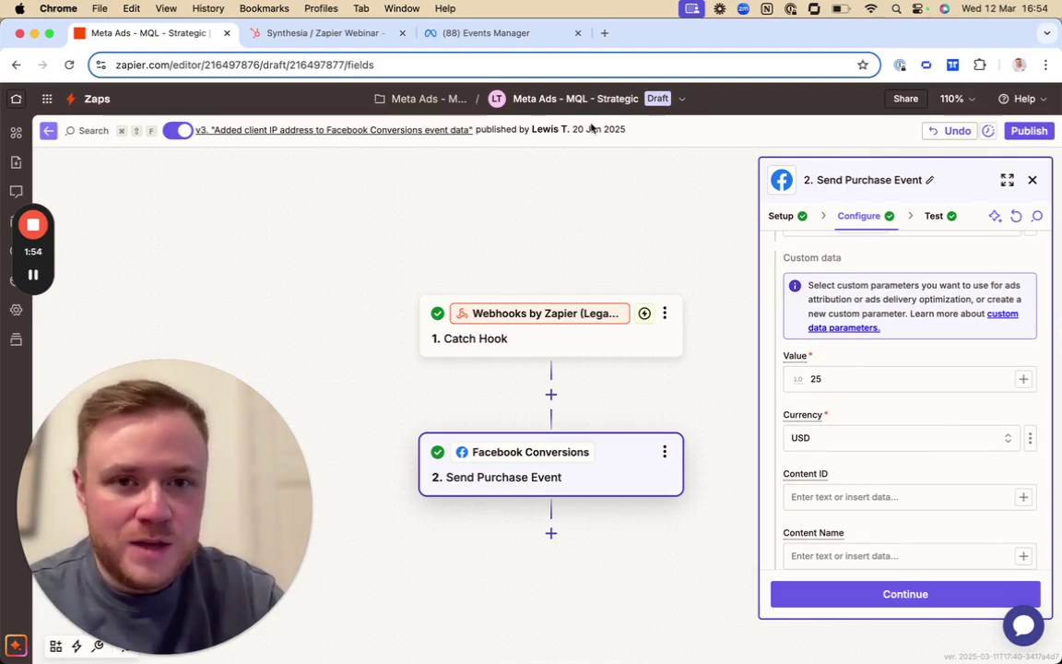
Check the HubSpot workflow's Strategic MQL trigger and Send a webhook action, then go back to Zapier.
{"action": "left_click", "coordinate": [356, 38]}
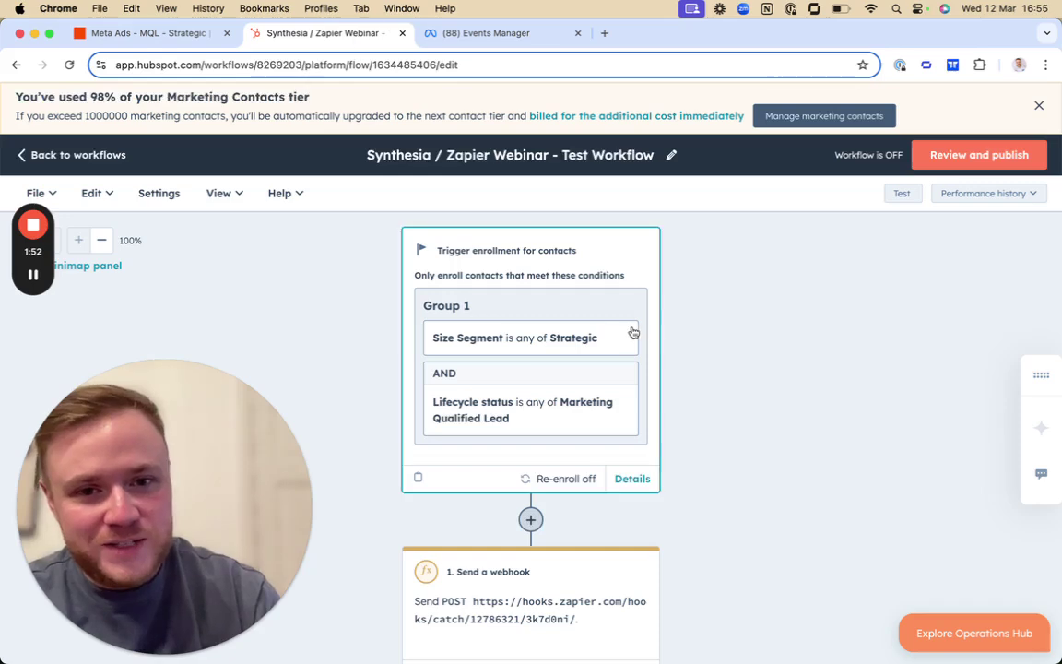
{"action": "scroll", "coordinate": [828, 296], "scroll_direction": "down", "scroll_amount": 3}
{"action": "scroll", "coordinate": [680, 308], "scroll_direction": "up", "scroll_amount": 2}
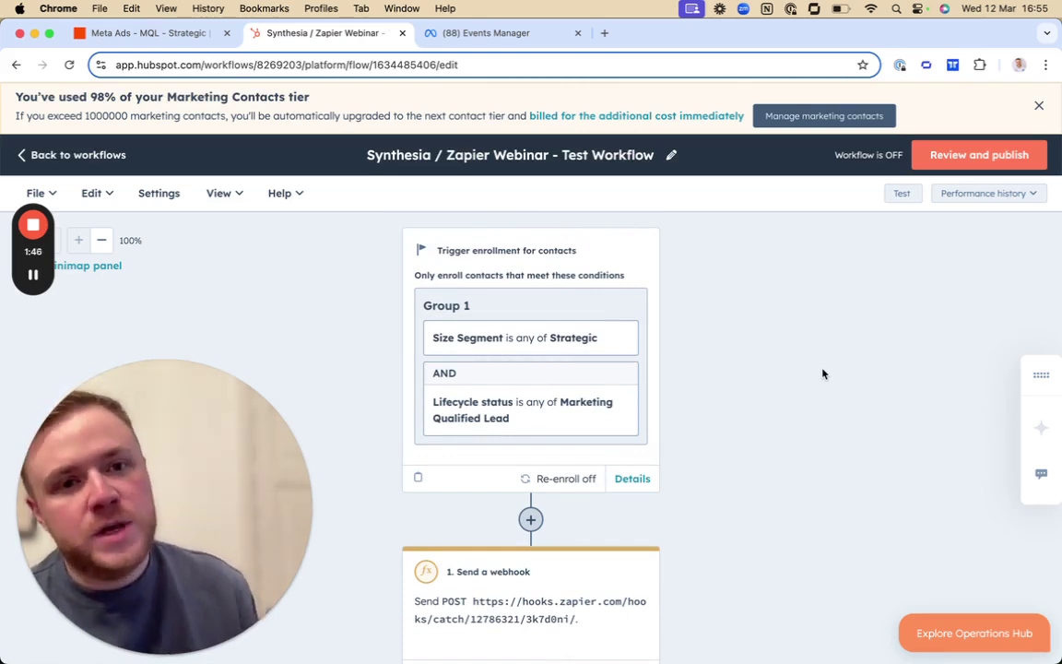
{"action": "scroll", "coordinate": [823, 373], "scroll_direction": "down", "scroll_amount": 1}
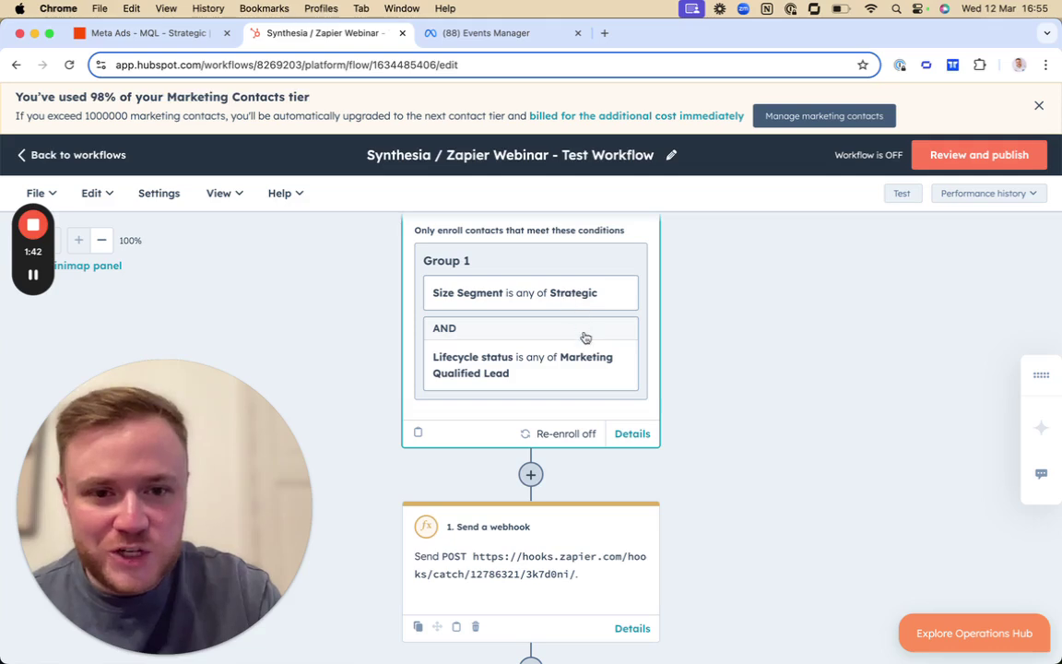
{"action": "scroll", "coordinate": [710, 373], "scroll_direction": "down", "scroll_amount": 2}
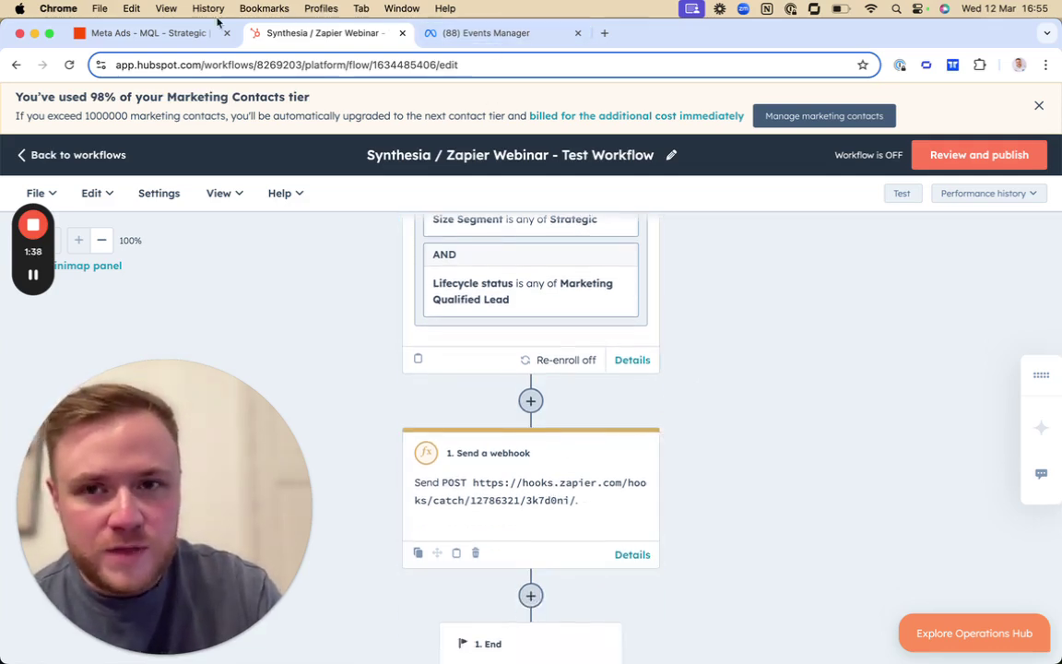
{"action": "left_click", "coordinate": [143, 33]}
Show the Catch Hook test with its webhook URL and the request E and request D records.
{"action": "left_click", "coordinate": [585, 334]}
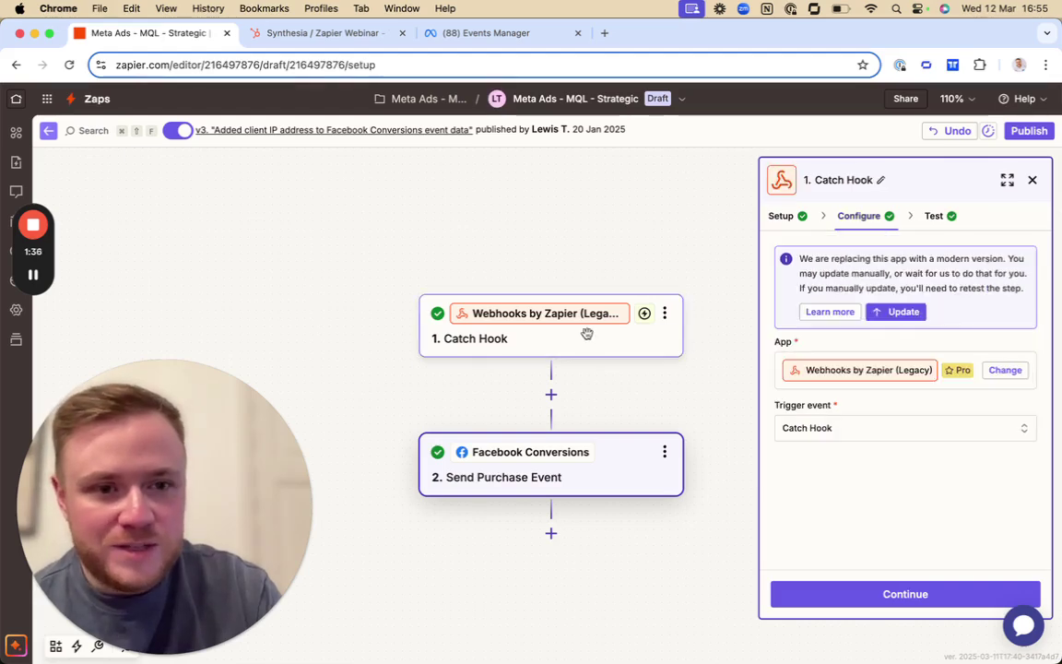
{"action": "left_click", "coordinate": [935, 217]}
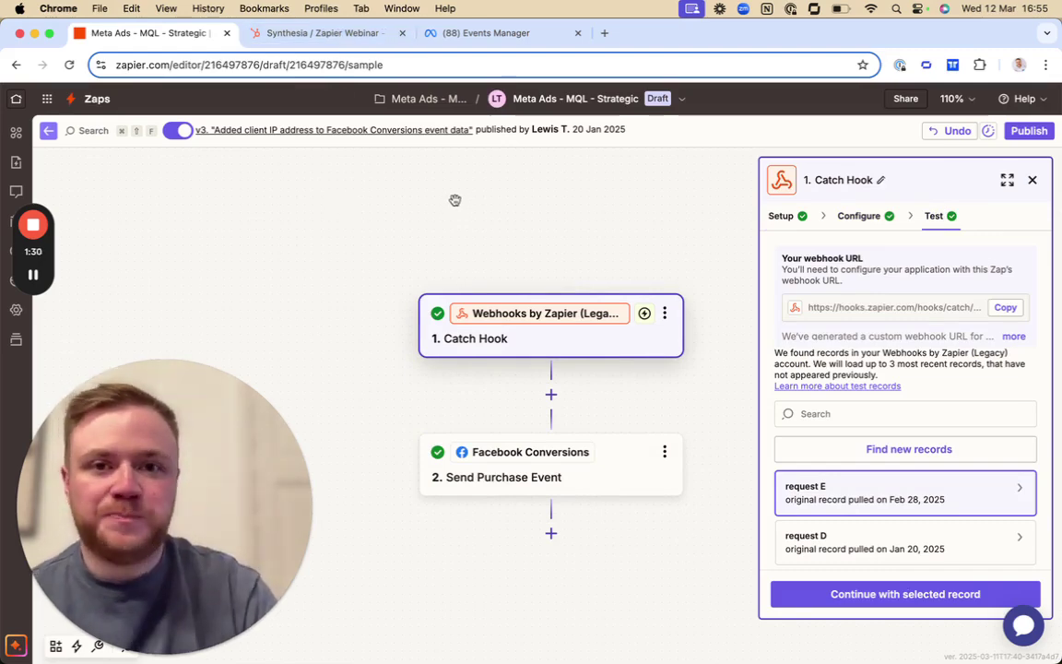
Inspect the 'Test Strategic' custom conversion on the Purchase event, rule value equals 25.
{"action": "left_click", "coordinate": [497, 35]}
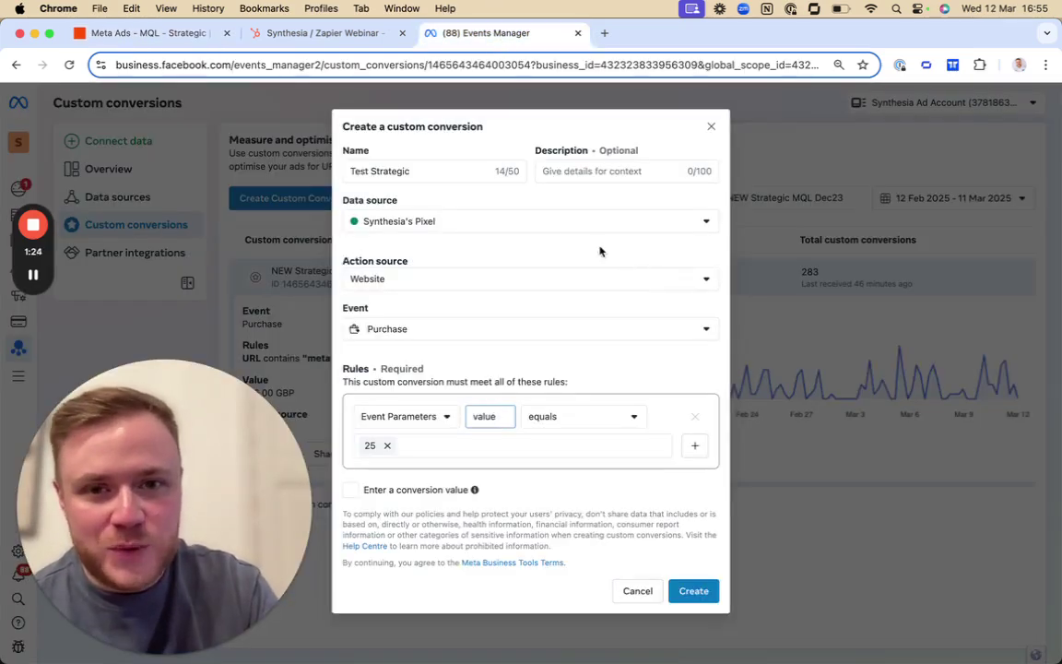
{"action": "left_click", "coordinate": [444, 176]}
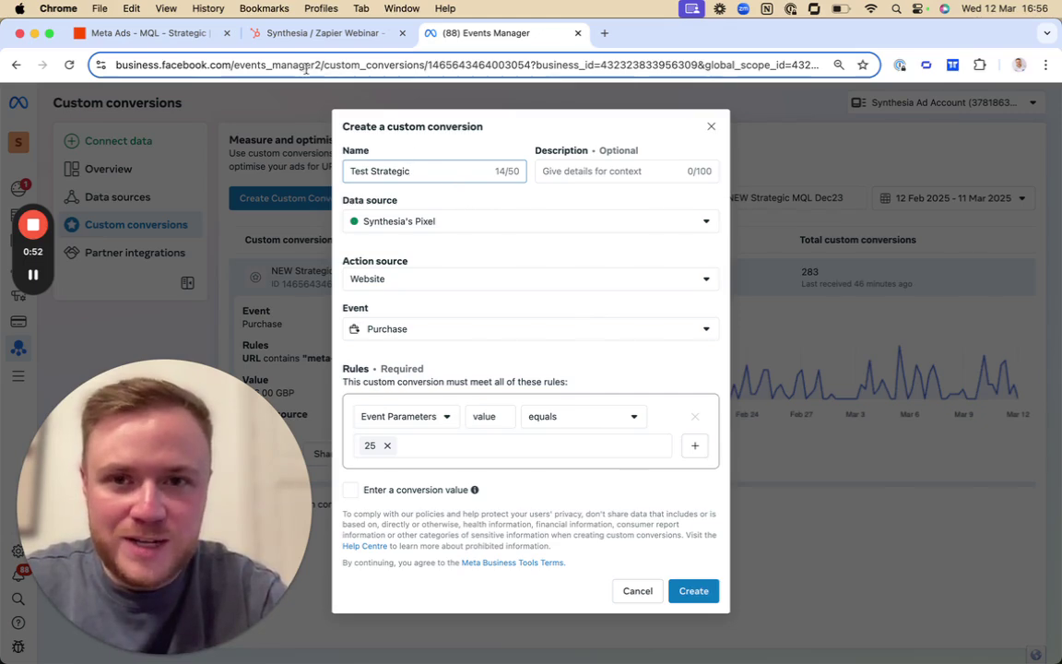
Go back to the Zap, where the Catch Hook test shows request E and request D.
{"action": "left_click", "coordinate": [323, 33]}
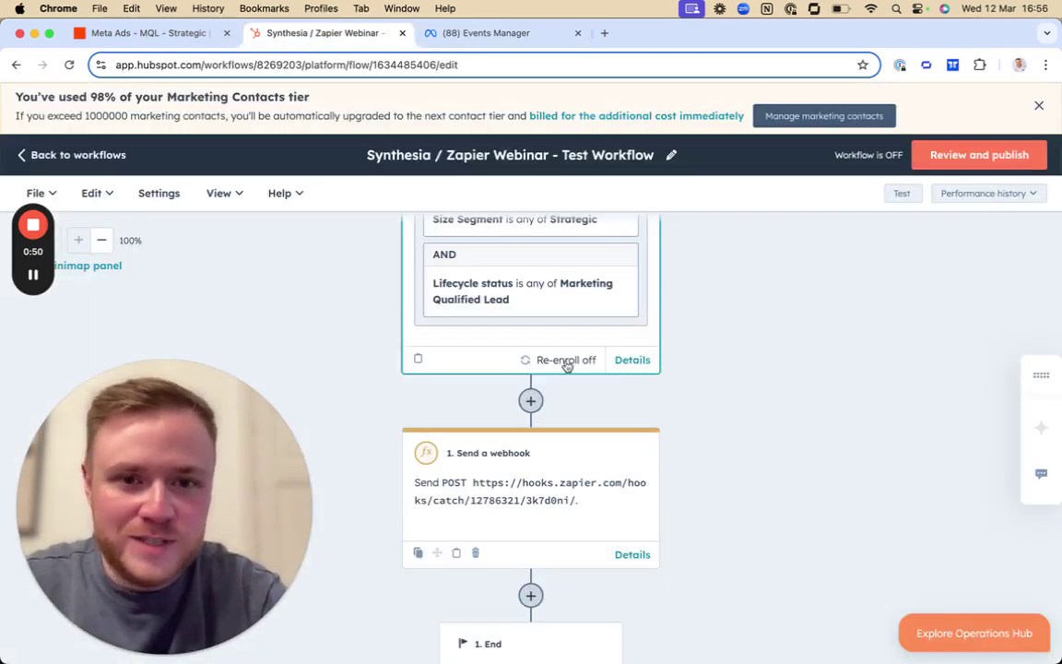
{"action": "left_click", "coordinate": [171, 37]}
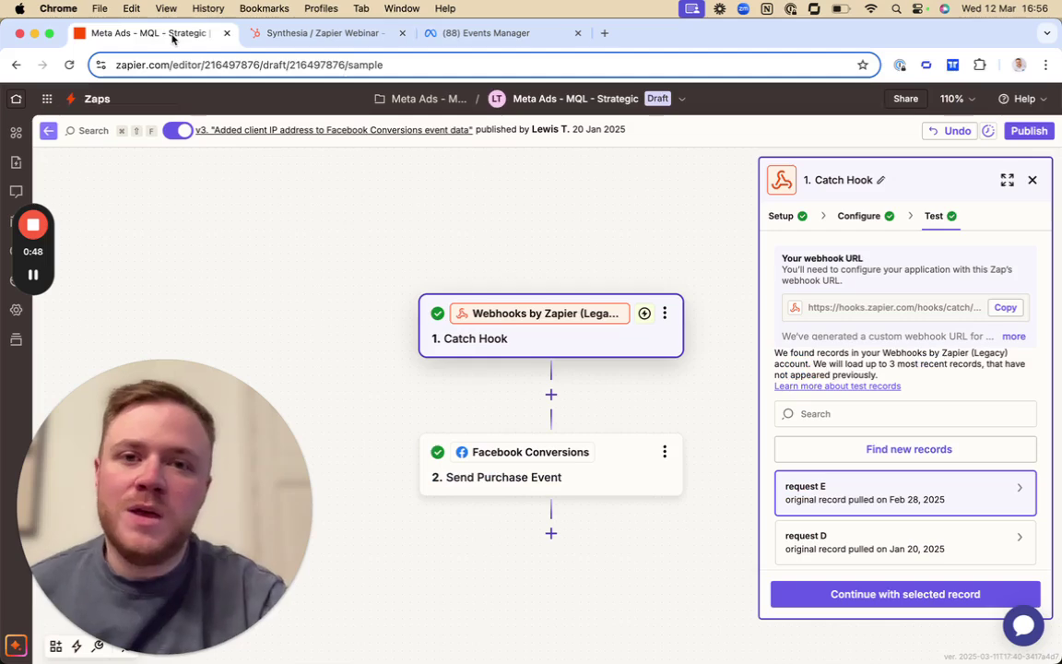